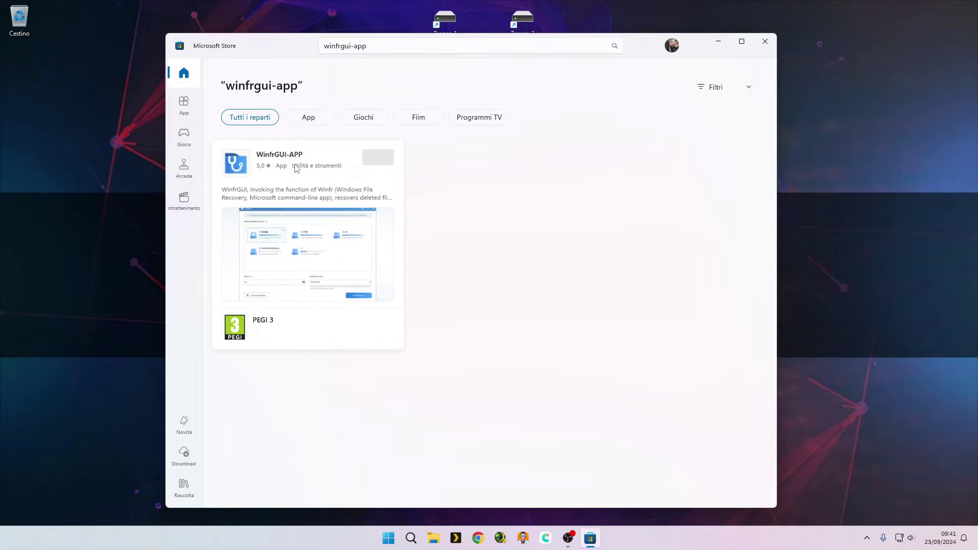
- Install WinfrGUI-APP from its Microsoft Store page and close the store
{"action": "left_click", "coordinate": [264, 198]}
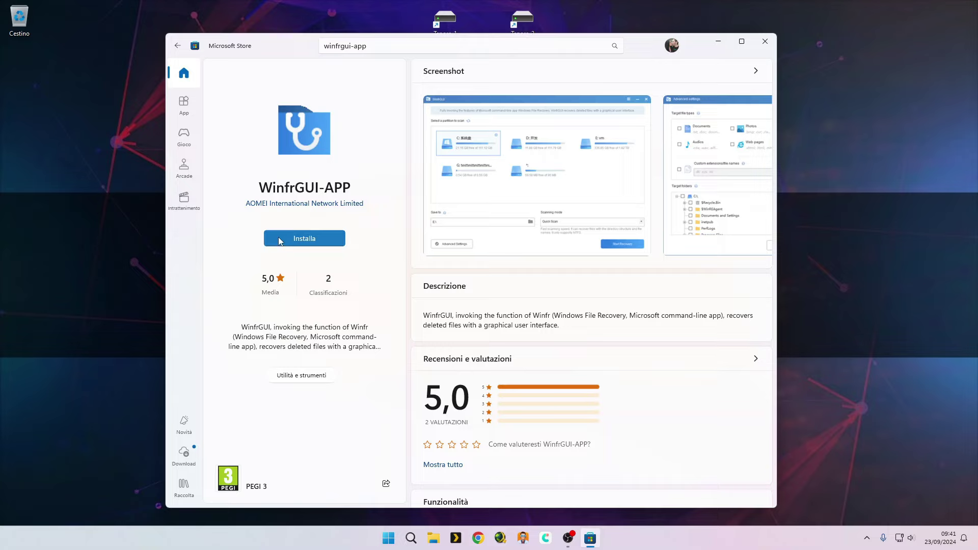
{"action": "left_click", "coordinate": [309, 240]}
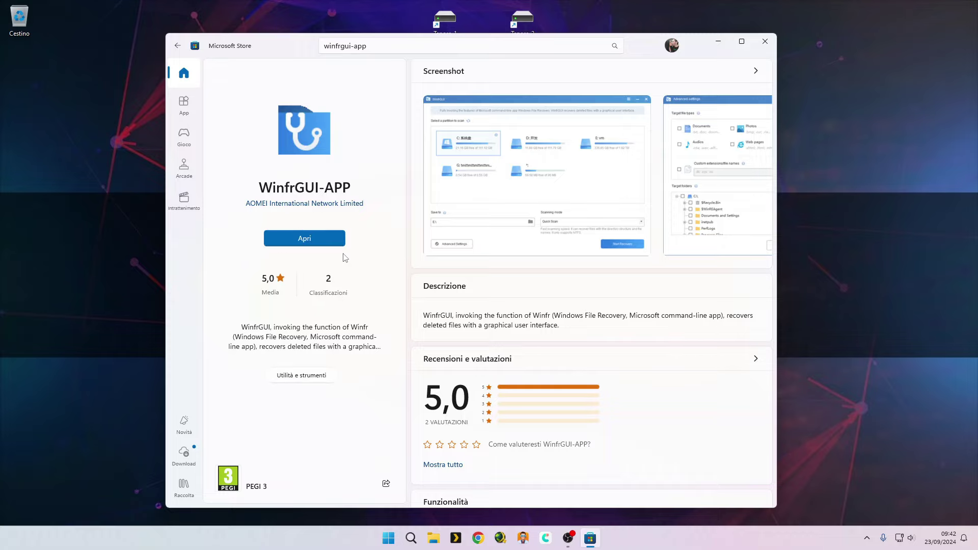
{"action": "left_click", "coordinate": [766, 43]}
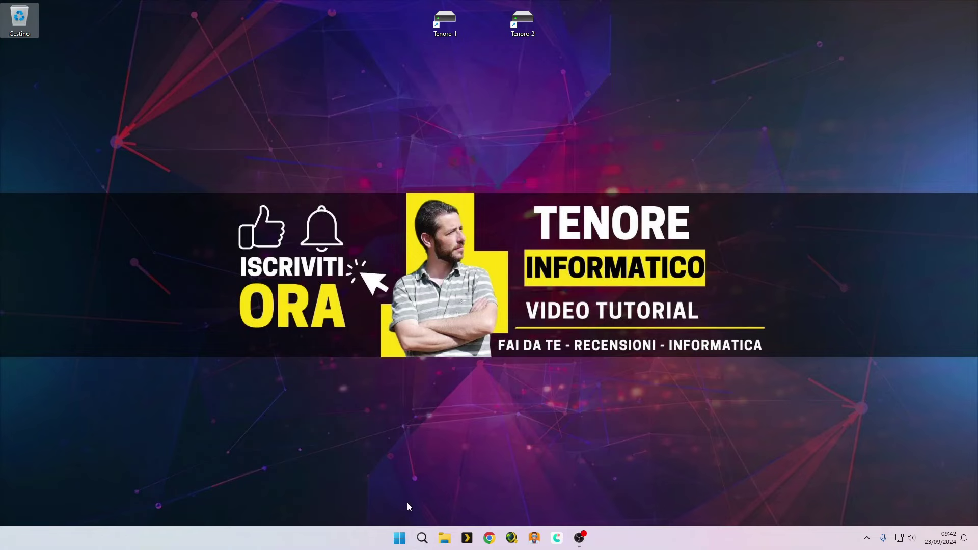
- Search Windows for "winfr" and pin the WinfrGUI app to the taskbar
{"action": "left_click", "coordinate": [422, 538]}
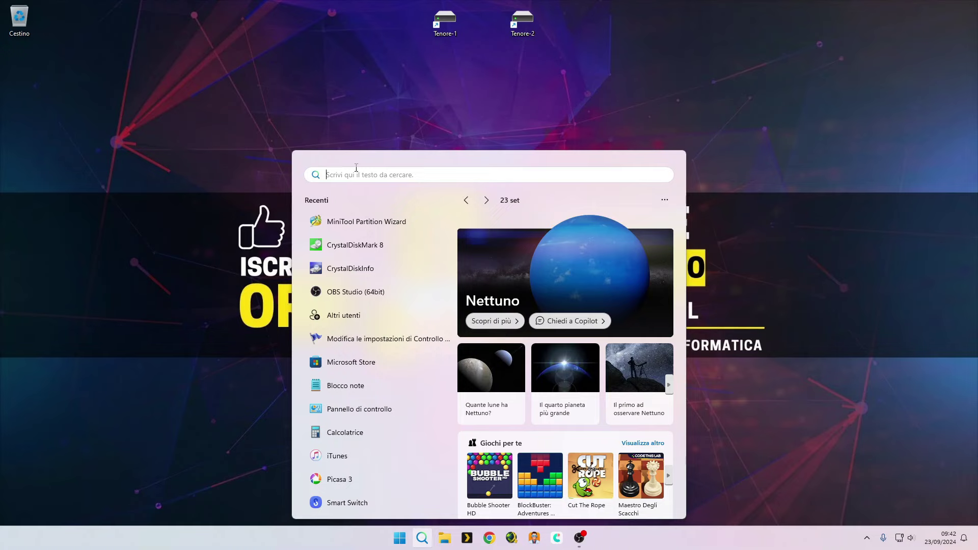
{"action": "type", "text": "winfr"}
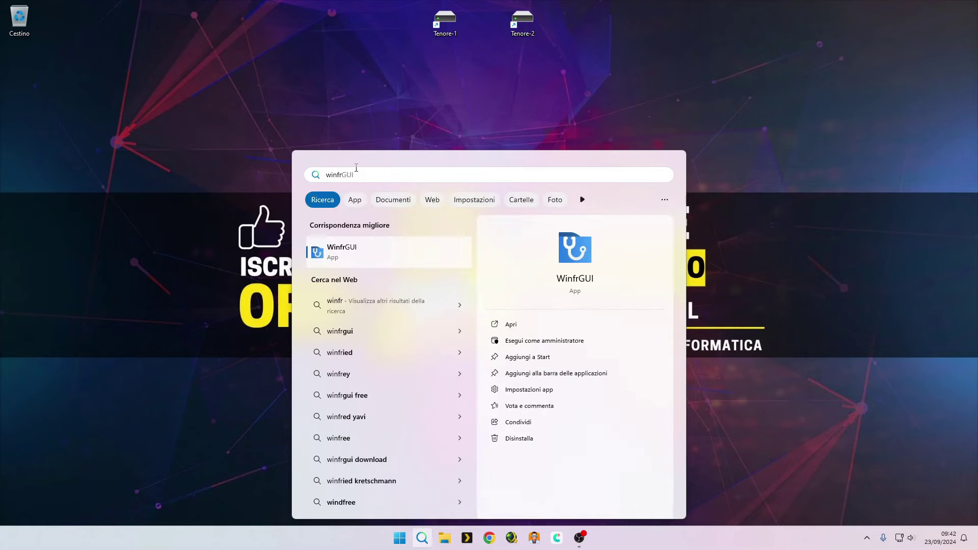
{"action": "right_click", "coordinate": [335, 260]}
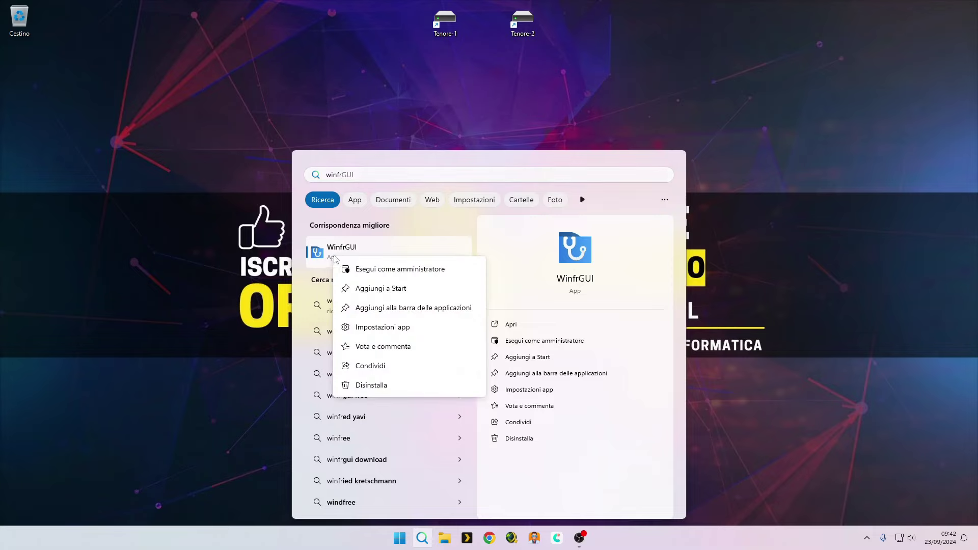
{"action": "left_click", "coordinate": [404, 310]}
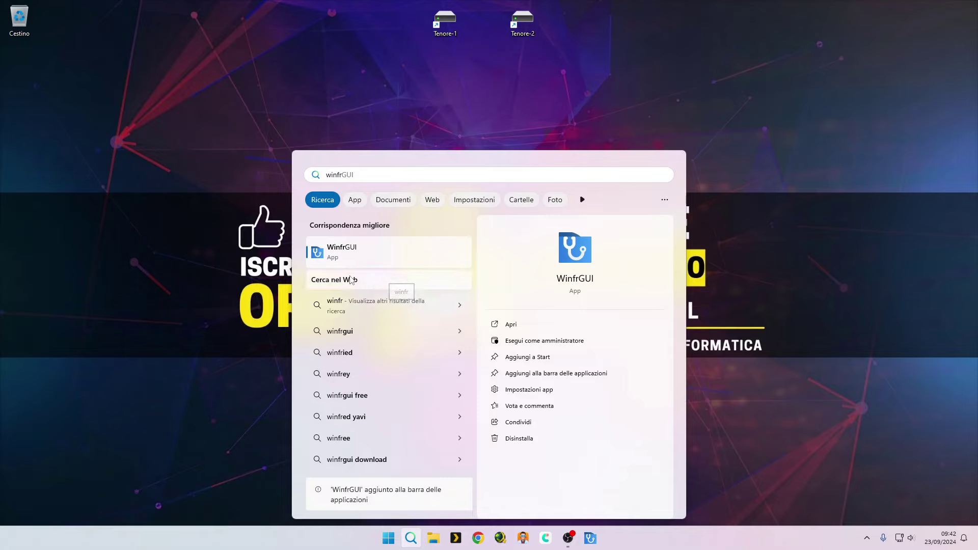
- Launch WinfrGUI, ignoring the offered update, and set its interface language to Italian
{"action": "left_click", "coordinate": [590, 538]}
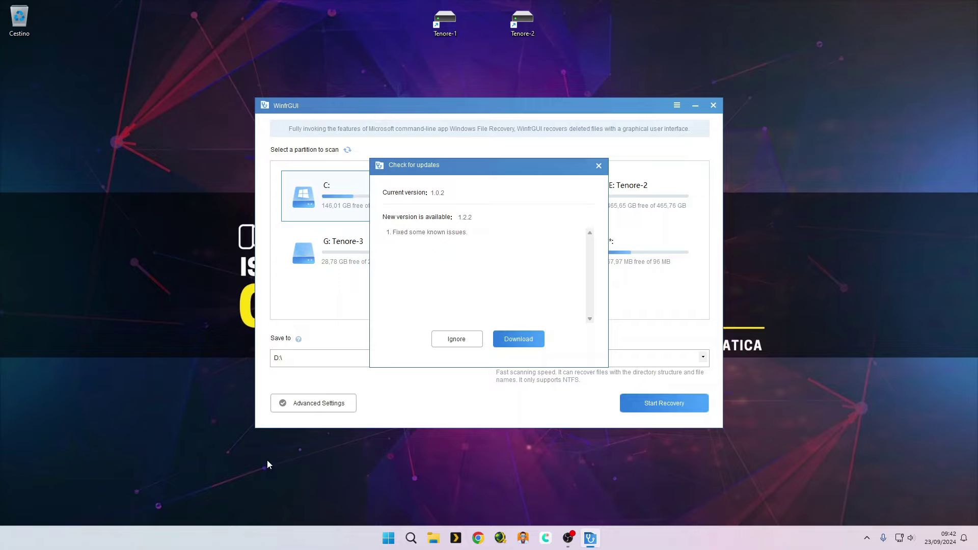
{"action": "left_click", "coordinate": [462, 340]}
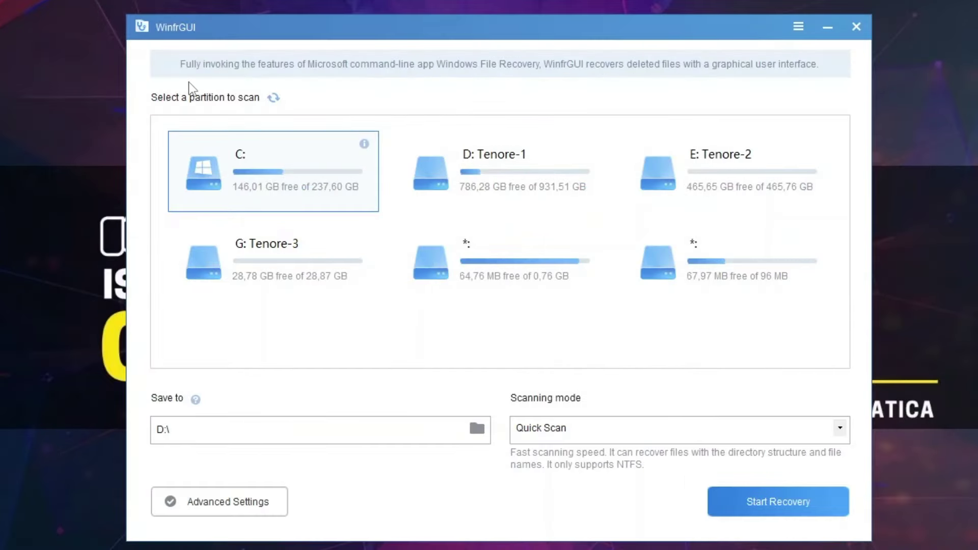
{"action": "left_click", "coordinate": [801, 27]}
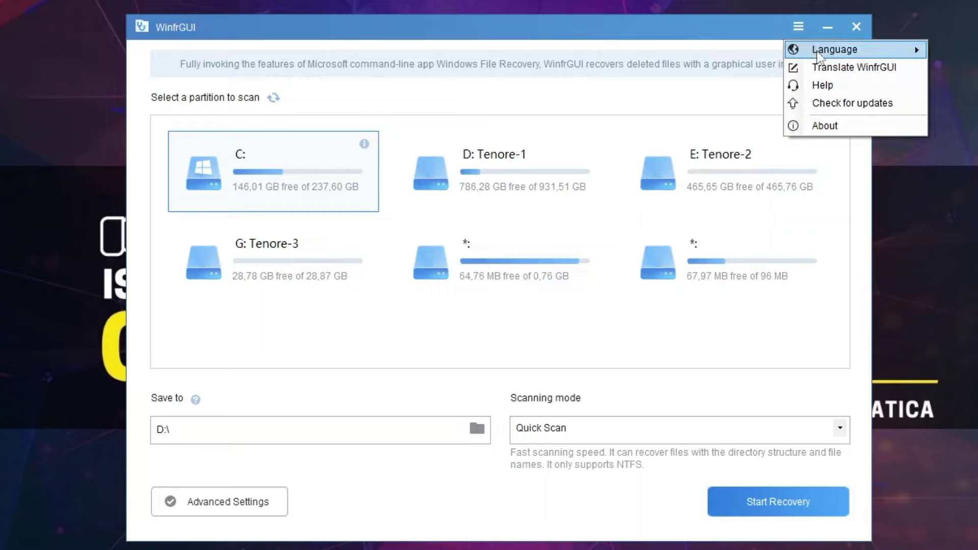
{"action": "mouse_move", "coordinate": [816, 50]}
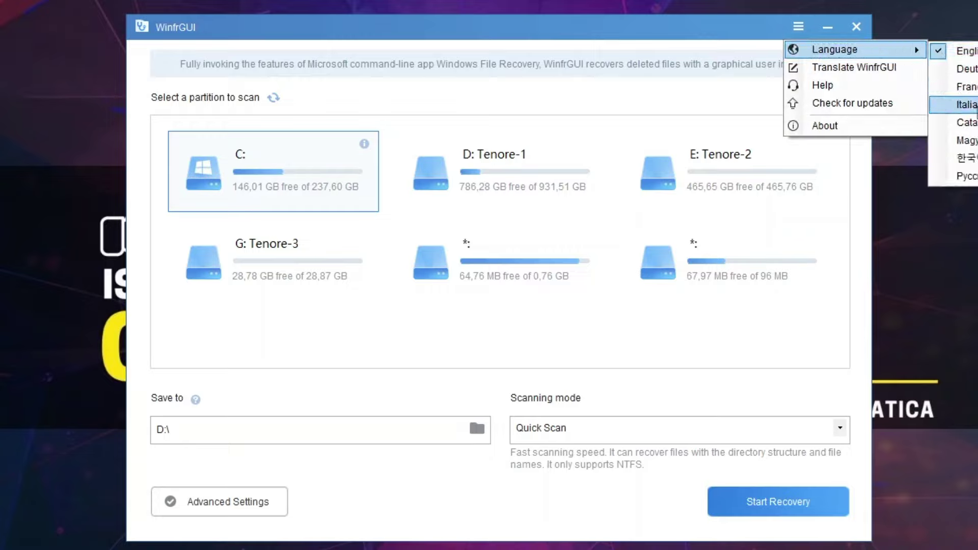
{"action": "left_click", "coordinate": [967, 104]}
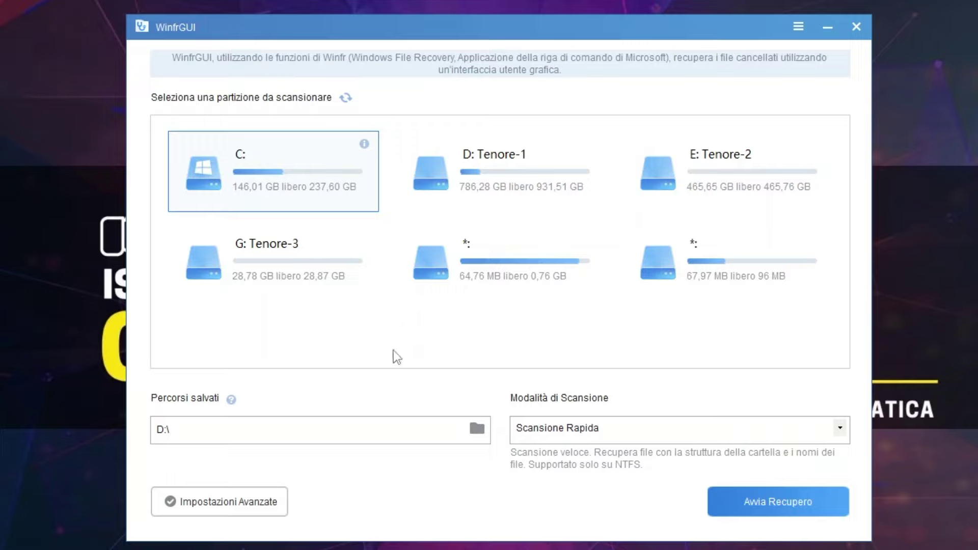
{"action": "left_click", "coordinate": [798, 35]}
{"action": "mouse_move", "coordinate": [810, 57]}
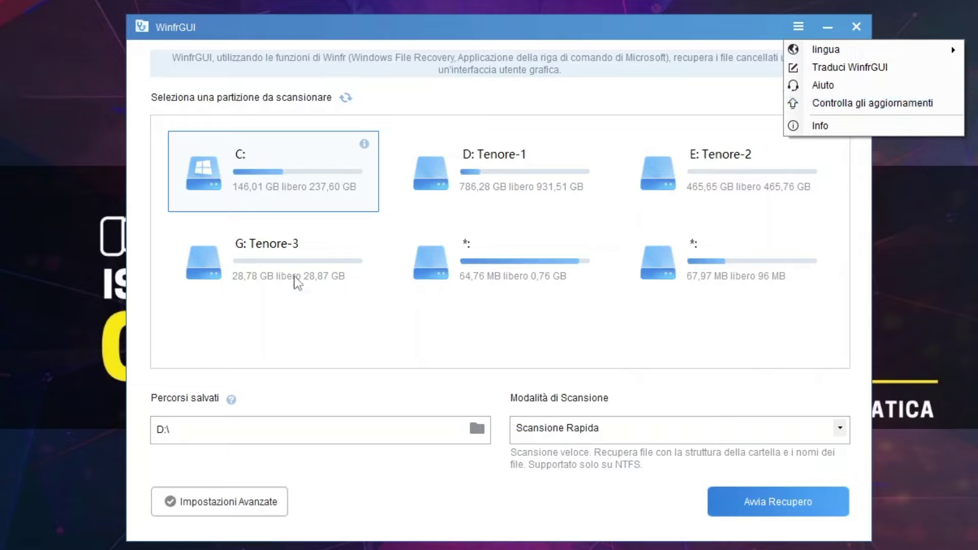
{"action": "left_click", "coordinate": [249, 362]}
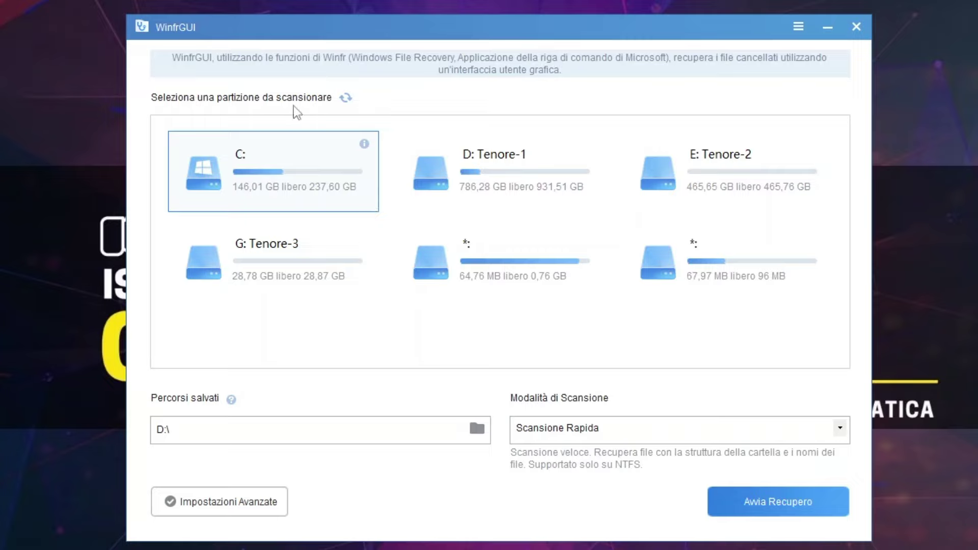
- Refresh the list of partitions to scan and check the save path for recovered files
{"action": "left_click", "coordinate": [345, 98]}
{"action": "left_click", "coordinate": [171, 431]}
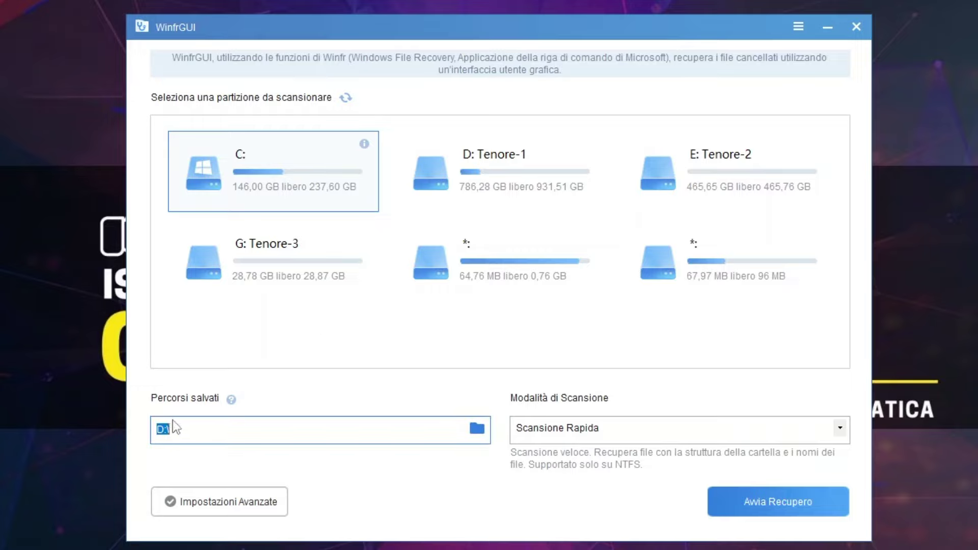
{"action": "left_click", "coordinate": [193, 428]}
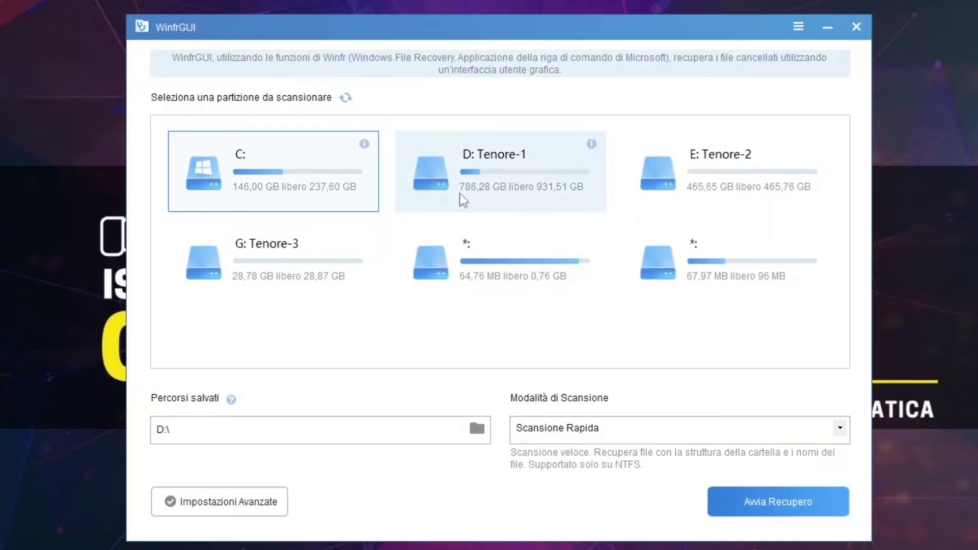
- Try D: Tenore-1 and E: Tenore-2 as the partition to scan, returning to C:
{"action": "left_click", "coordinate": [481, 179]}
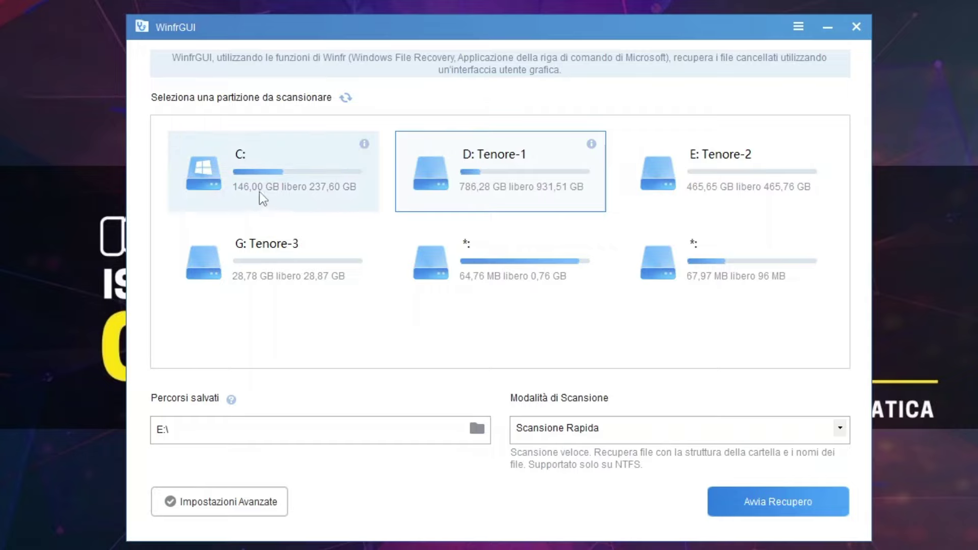
{"action": "left_click", "coordinate": [259, 176]}
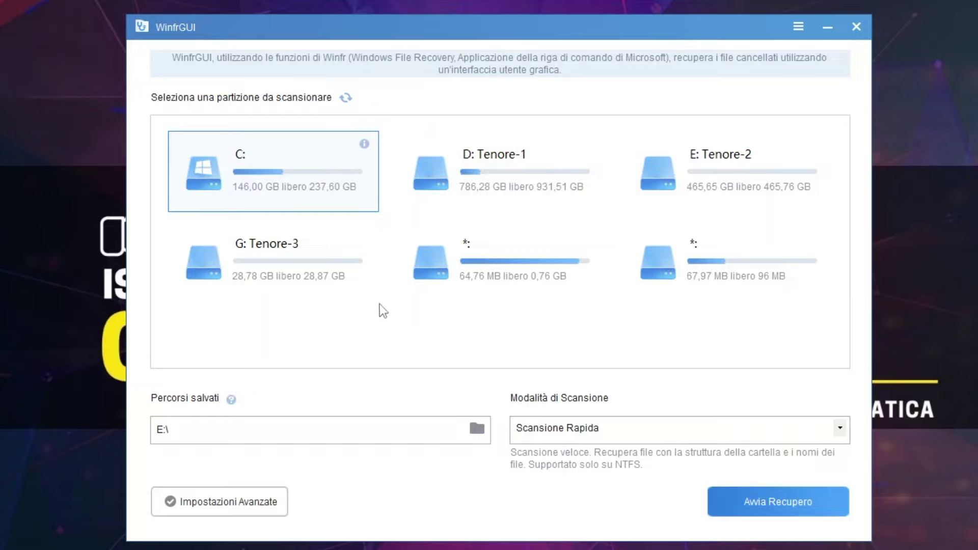
{"action": "left_click", "coordinate": [484, 157]}
{"action": "left_click", "coordinate": [729, 158]}
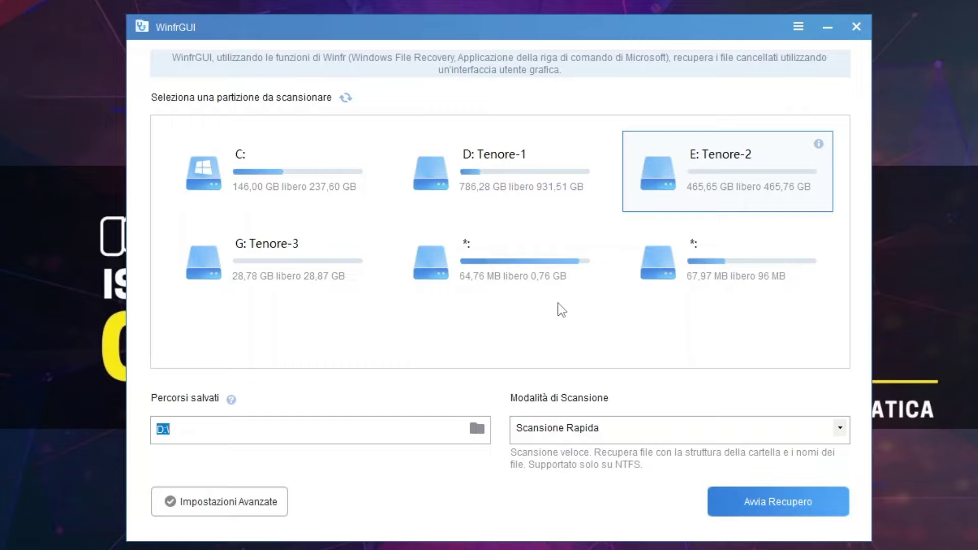
{"action": "left_click", "coordinate": [275, 170]}
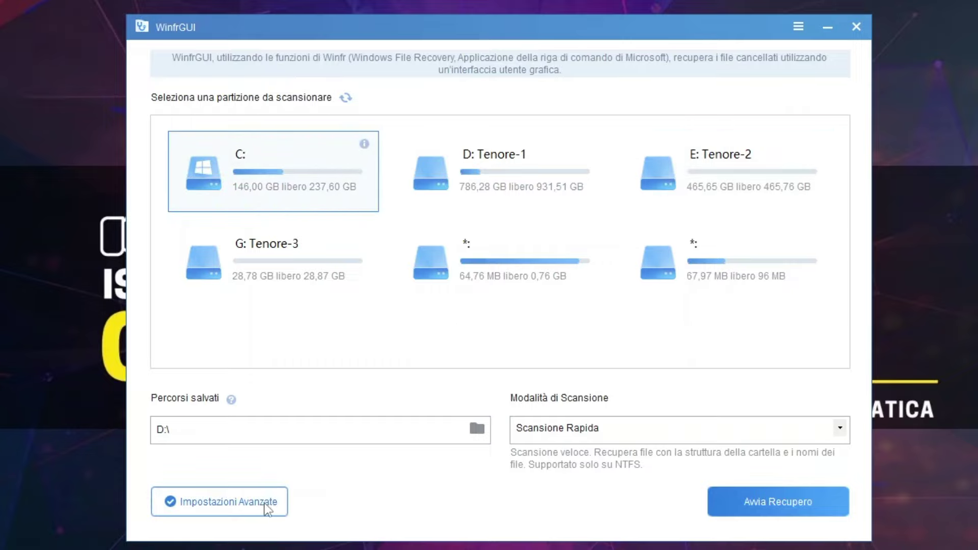
- Try the custom file extensions filter and the $Recycle.Bin folder selection in the advanced settings, and cancel the changes
{"action": "left_click", "coordinate": [225, 512]}
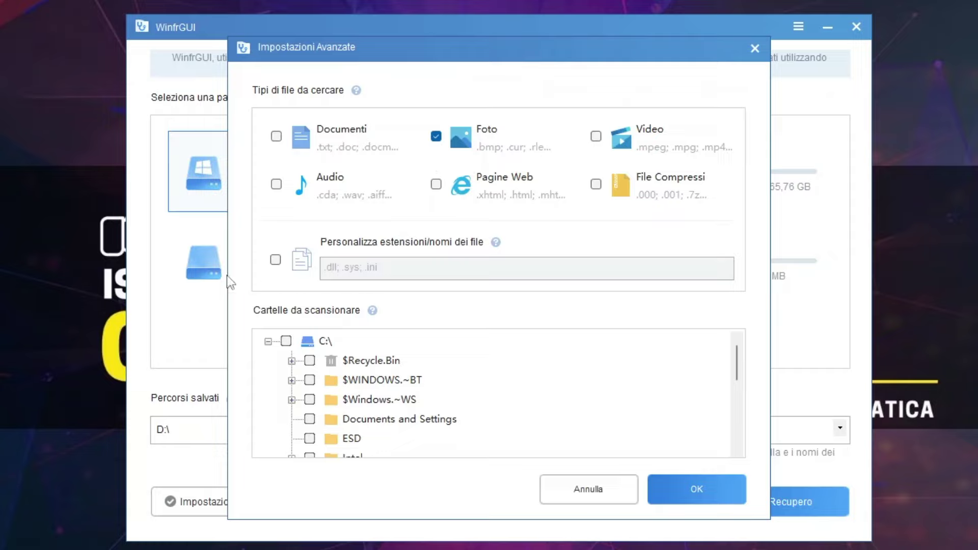
{"action": "left_click", "coordinate": [279, 263]}
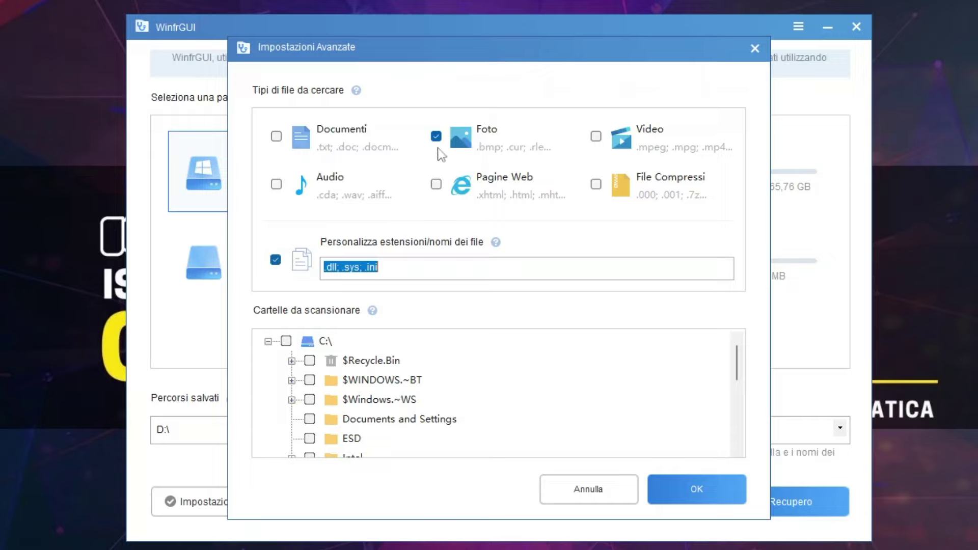
{"action": "left_click", "coordinate": [273, 260]}
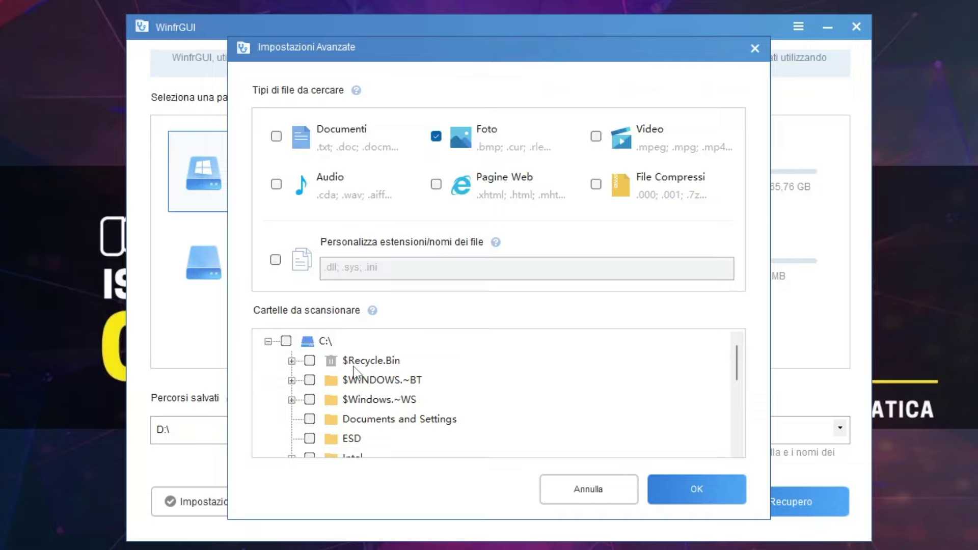
{"action": "left_click", "coordinate": [310, 361]}
{"action": "left_click", "coordinate": [310, 361]}
{"action": "left_click", "coordinate": [563, 490]}
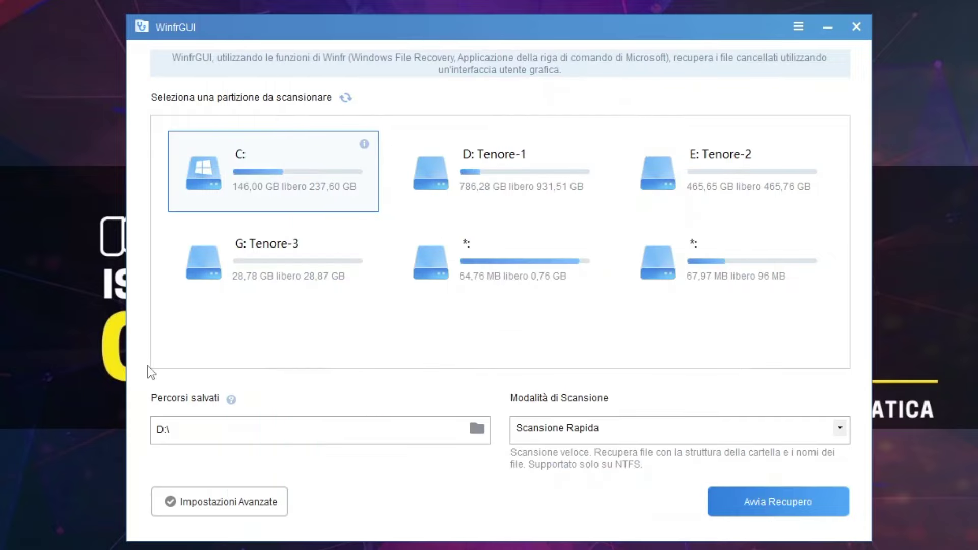
- Examine the save path and the available scanning modes, keeping Scansione Rapida
{"action": "left_click", "coordinate": [383, 439]}
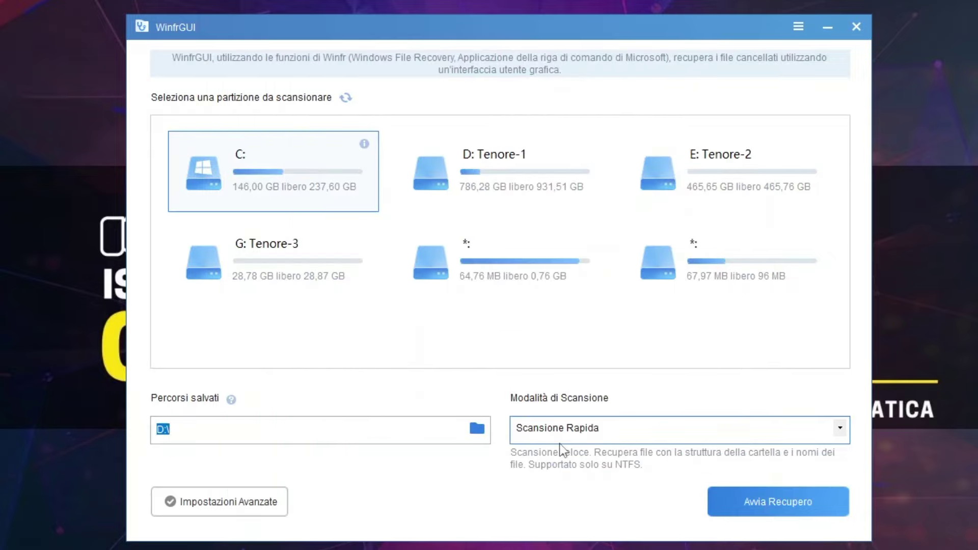
{"action": "left_click", "coordinate": [619, 408]}
{"action": "left_click", "coordinate": [595, 438]}
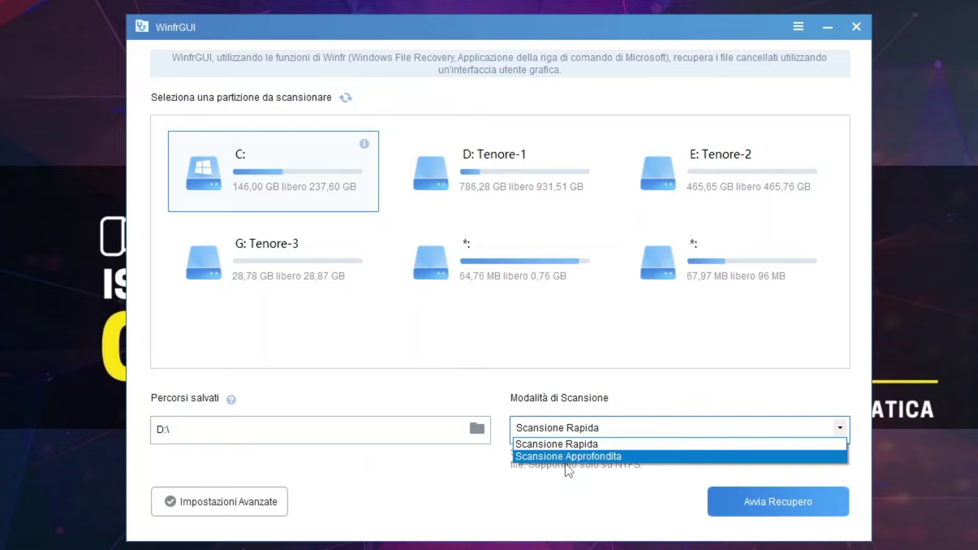
{"action": "left_click", "coordinate": [533, 510]}
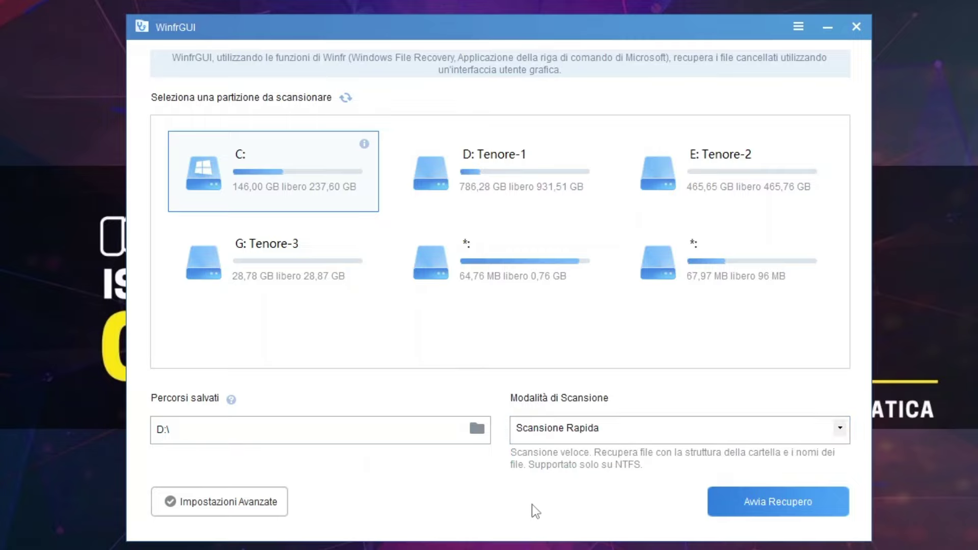
{"action": "left_click", "coordinate": [559, 435]}
{"action": "left_click", "coordinate": [492, 466]}
- Switch to File Explorer and open the Tenore-3 (G:) drive
{"action": "key", "text": "super+e"}
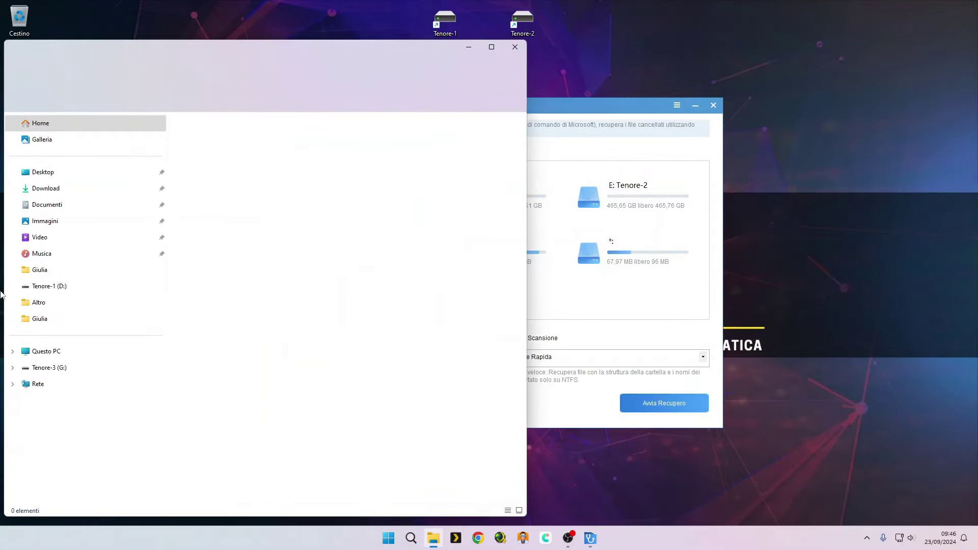
{"action": "left_click", "coordinate": [109, 347]}
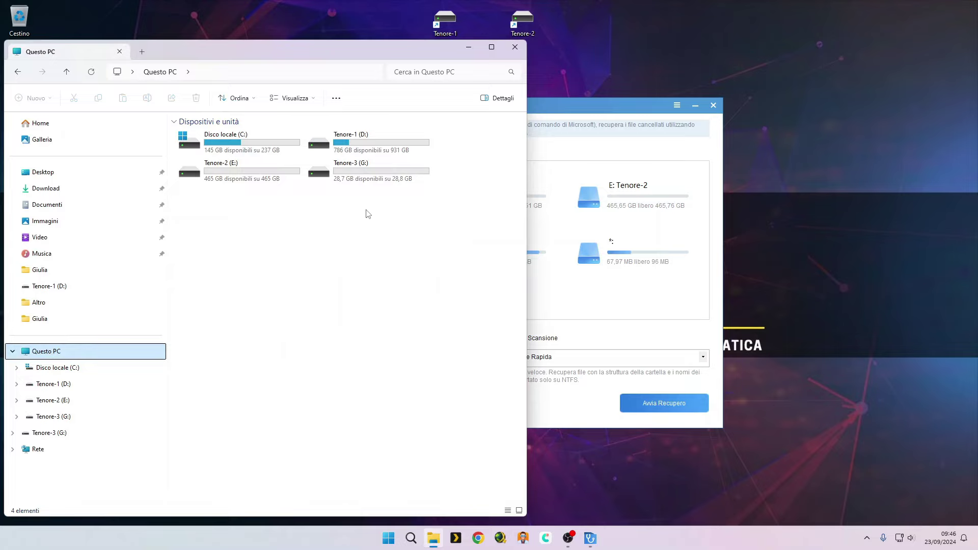
{"action": "double_click", "coordinate": [349, 176]}
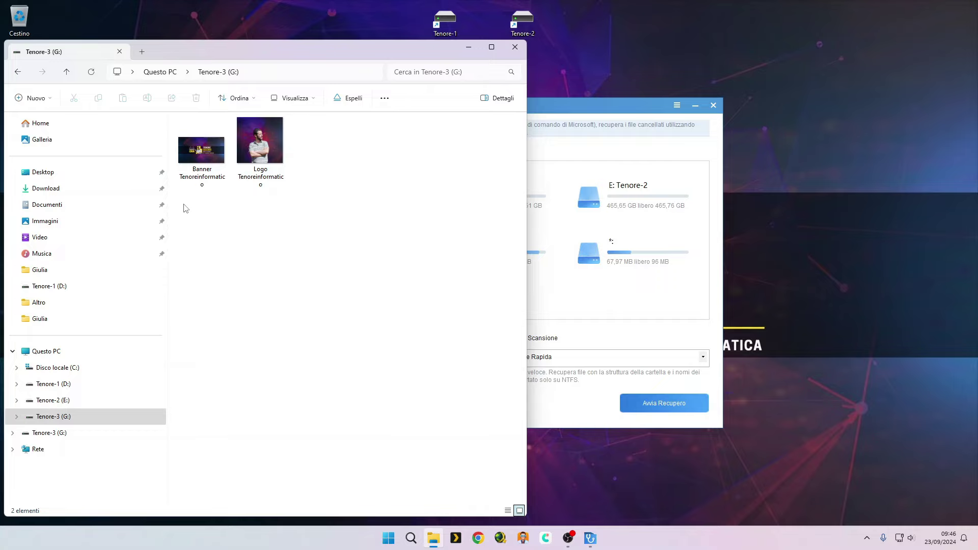
- Permanently delete the Banner and Logo images from Tenore-3 (G:) and close File Explorer
{"action": "left_click_drag", "start_coordinate": [185, 208], "coordinate": [263, 162]}
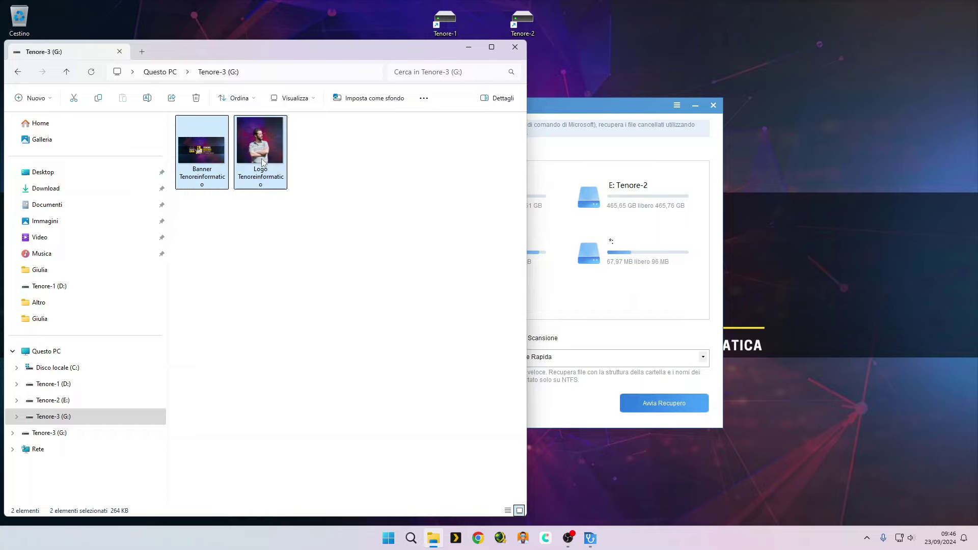
{"action": "left_click_drag", "start_coordinate": [331, 43], "coordinate": [331, 52]}
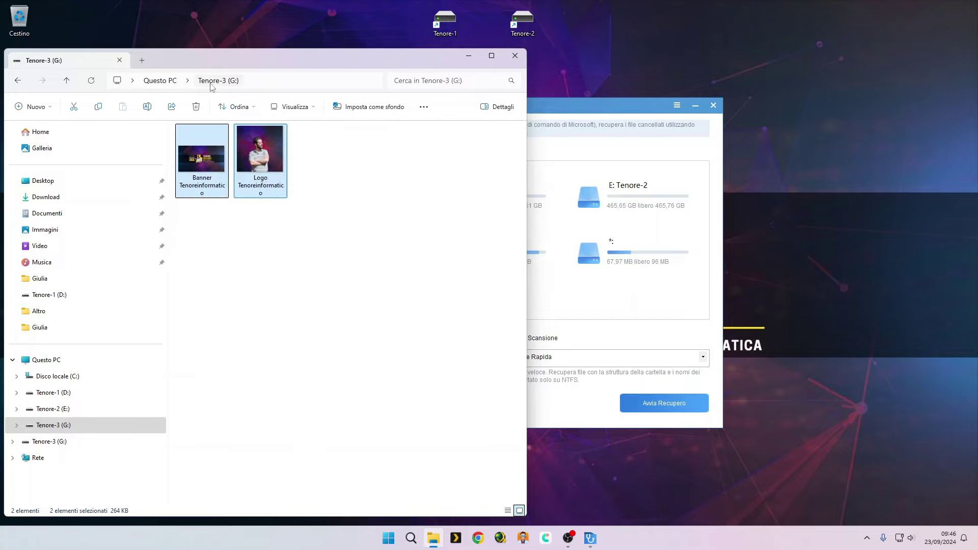
{"action": "left_click", "coordinate": [253, 80]}
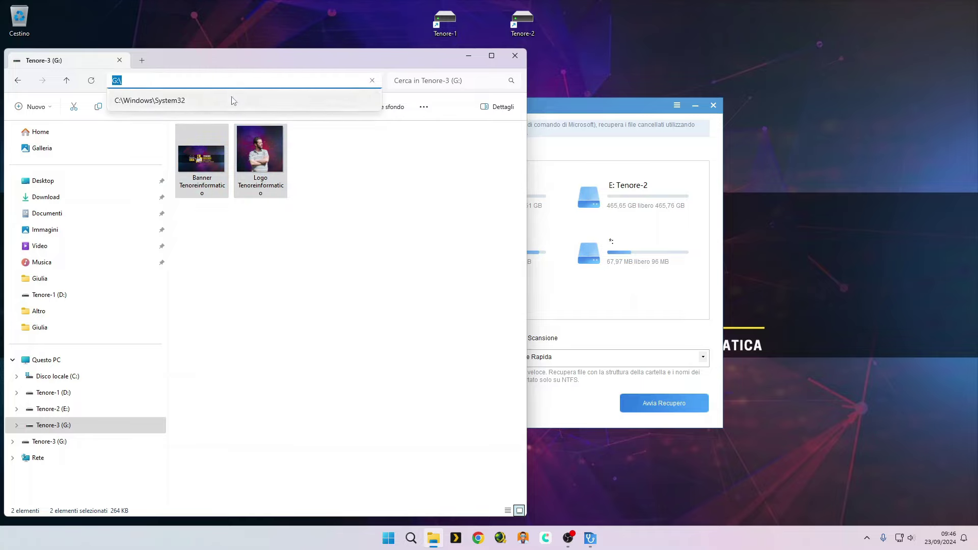
{"action": "left_click", "coordinate": [280, 335]}
{"action": "left_click_drag", "start_coordinate": [287, 214], "coordinate": [175, 125]}
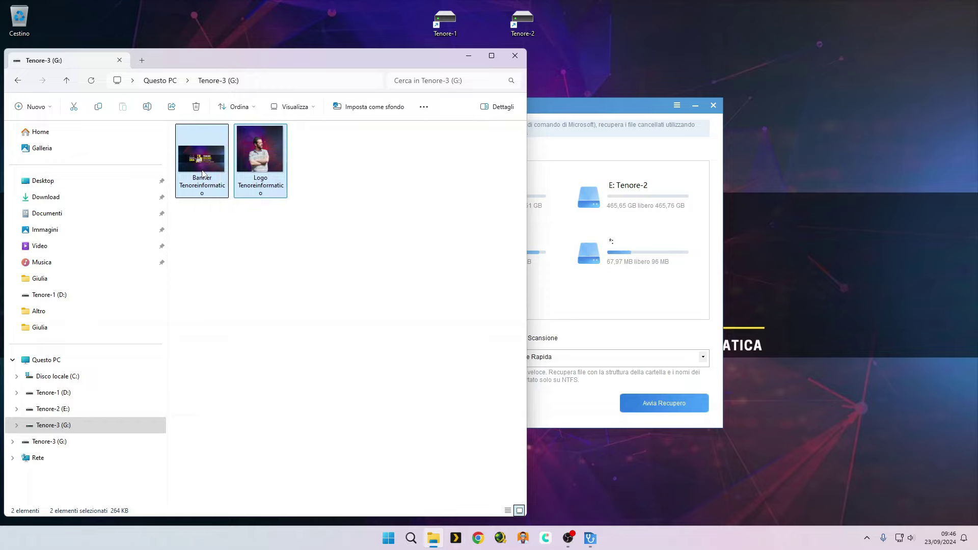
{"action": "left_click_drag", "start_coordinate": [206, 175], "coordinate": [20, 20]}
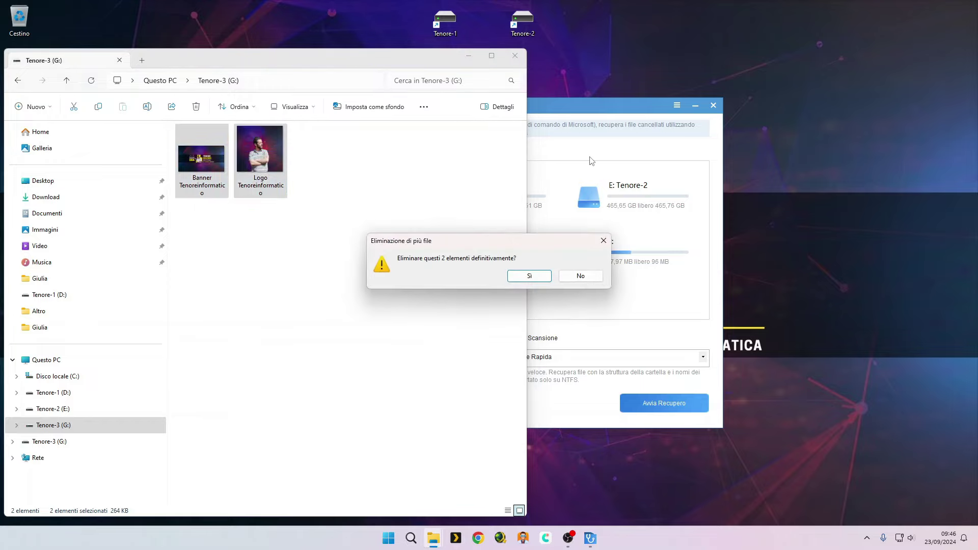
{"action": "left_click", "coordinate": [530, 277]}
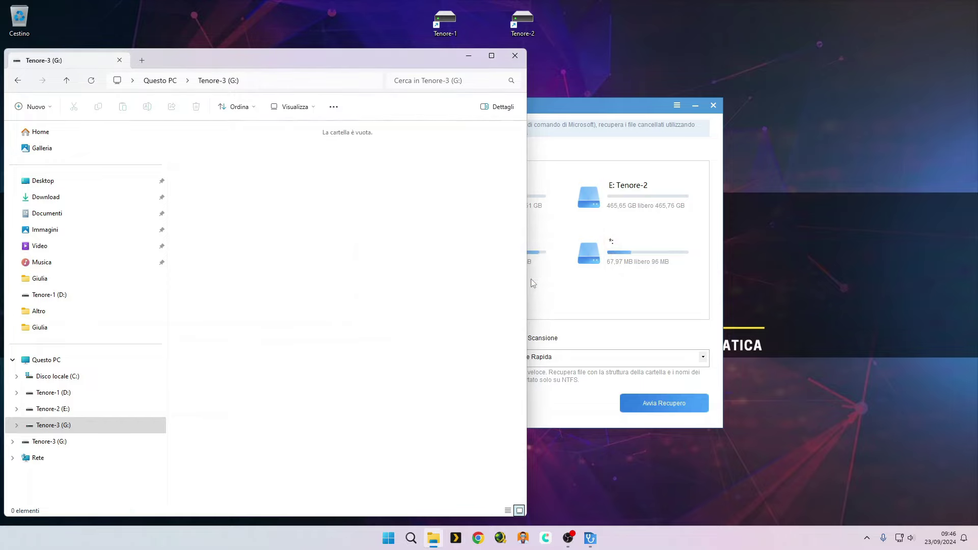
{"action": "left_click", "coordinate": [515, 56]}
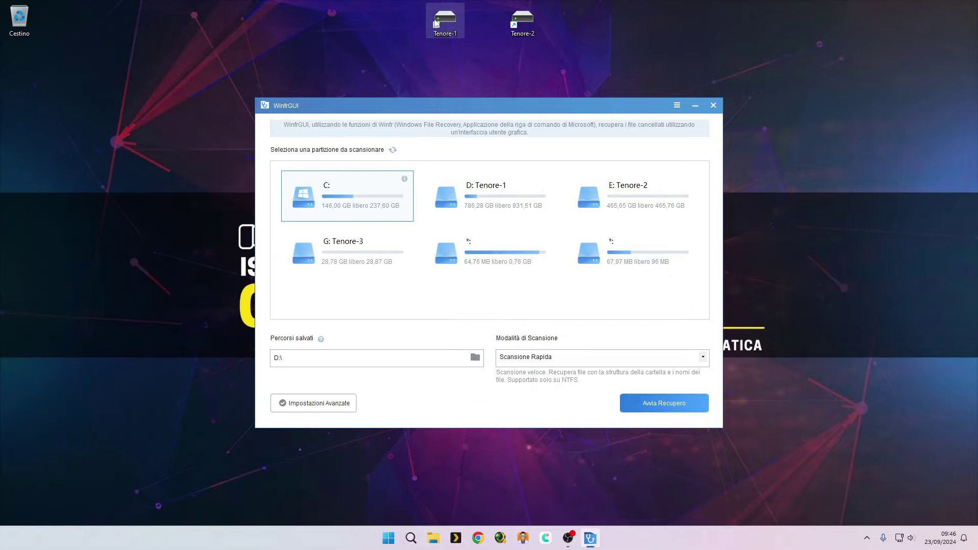
- Reopen Tenore-3 (G:) in File Explorer to check its contents, and close the window
{"action": "key", "text": "super+e"}
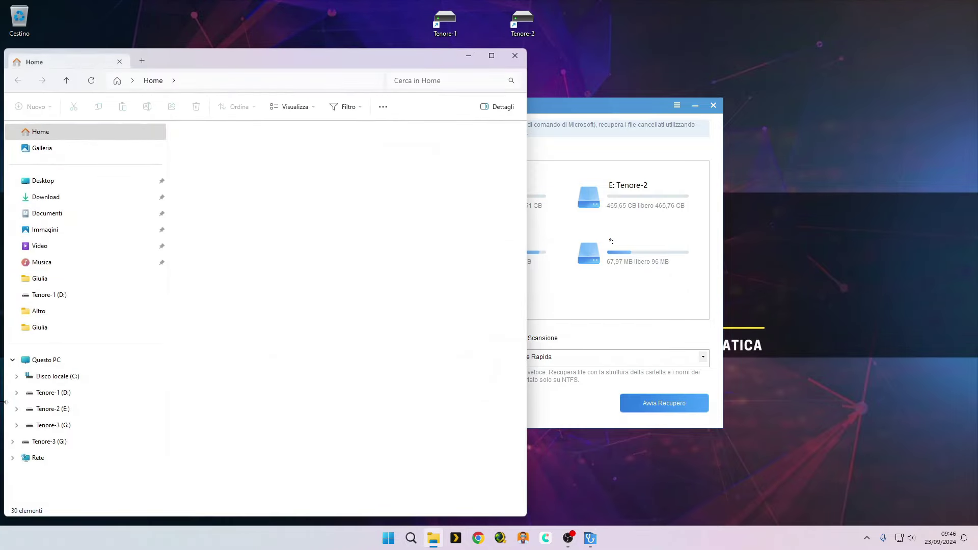
{"action": "left_click", "coordinate": [46, 360]}
{"action": "double_click", "coordinate": [347, 185]}
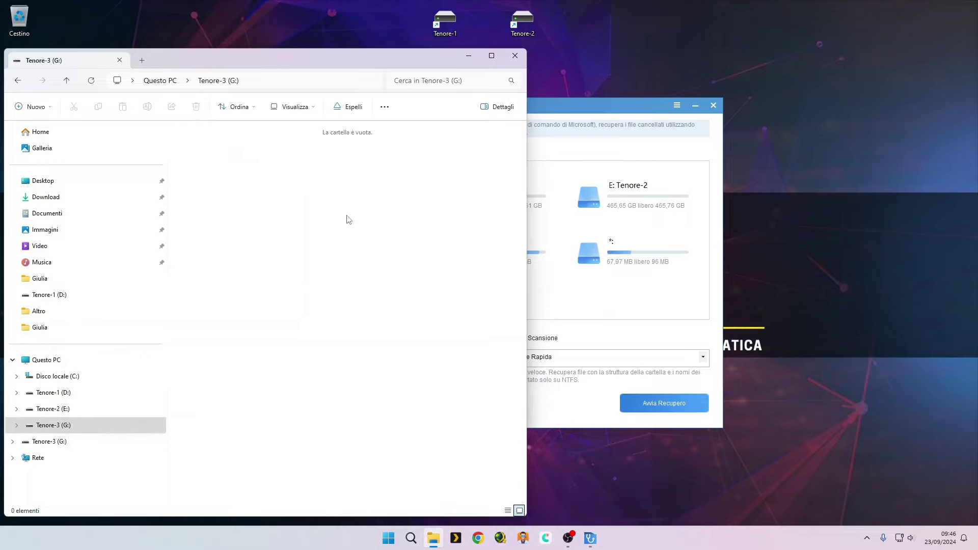
{"action": "left_click", "coordinate": [515, 56]}
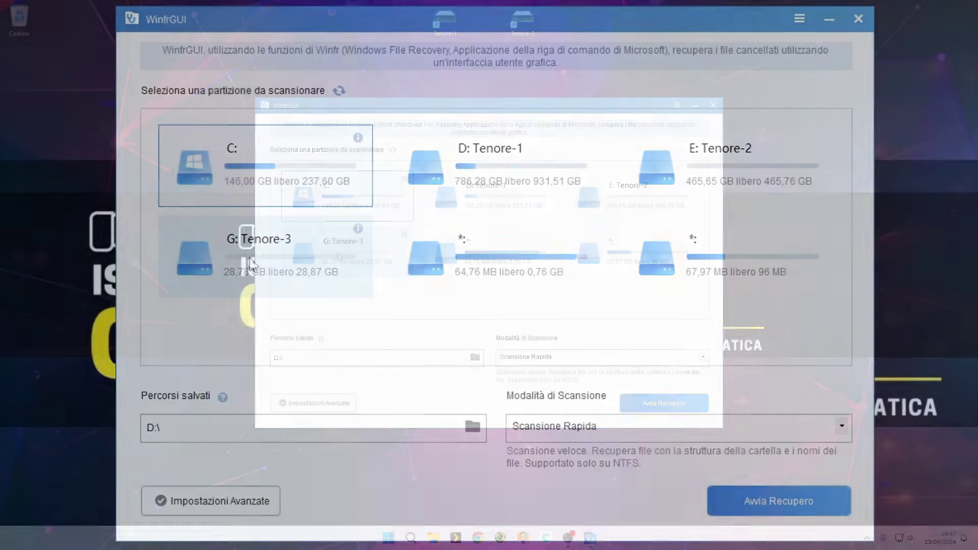
- Choose G: Tenore-3 as the partition to scan and set the recovery save path to Tenore-2 (E:)
{"action": "left_click", "coordinate": [337, 253]}
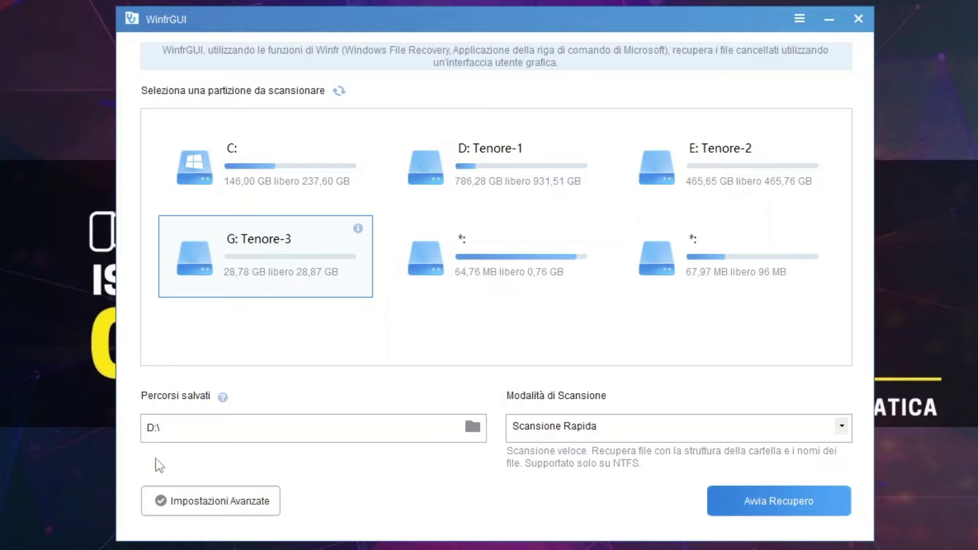
{"action": "left_click", "coordinate": [172, 433]}
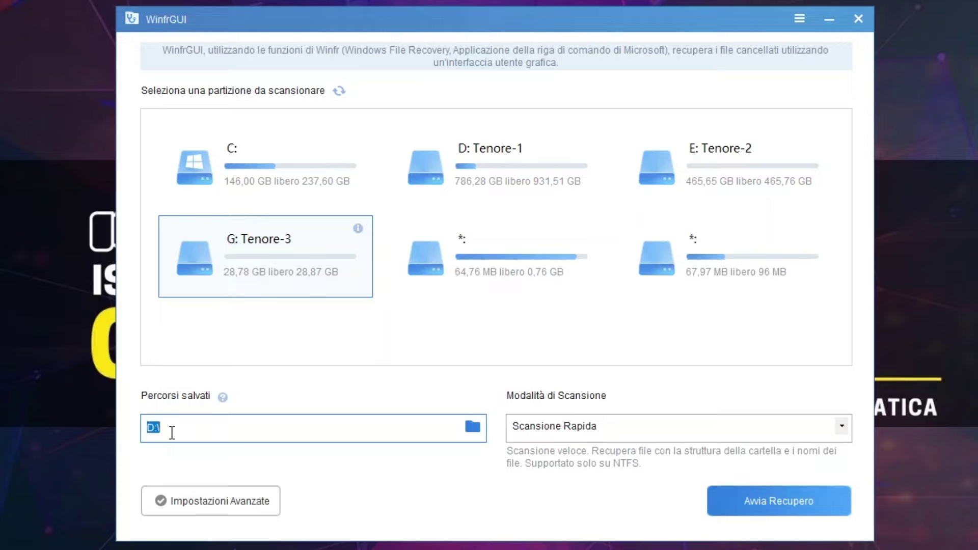
{"action": "left_click", "coordinate": [466, 427]}
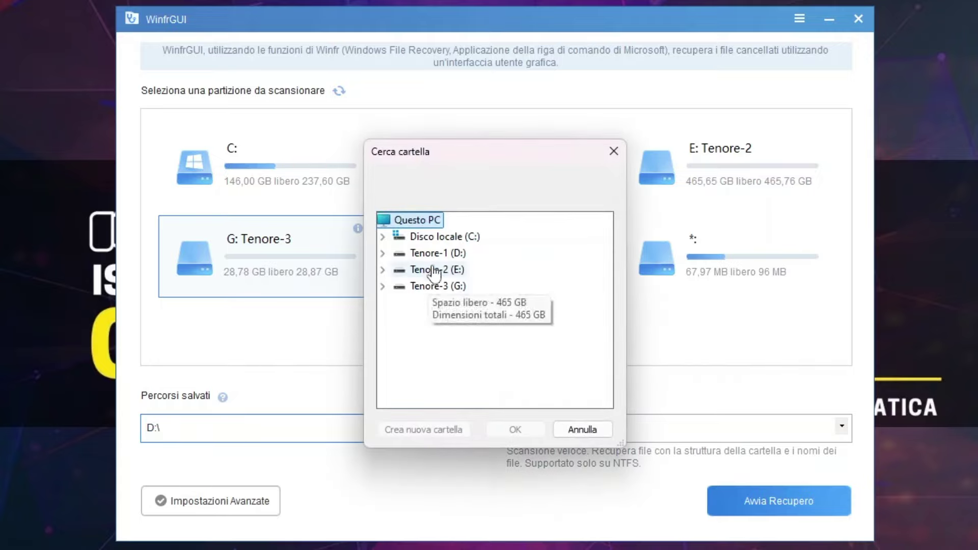
{"action": "left_click", "coordinate": [433, 271]}
{"action": "left_click", "coordinate": [514, 431]}
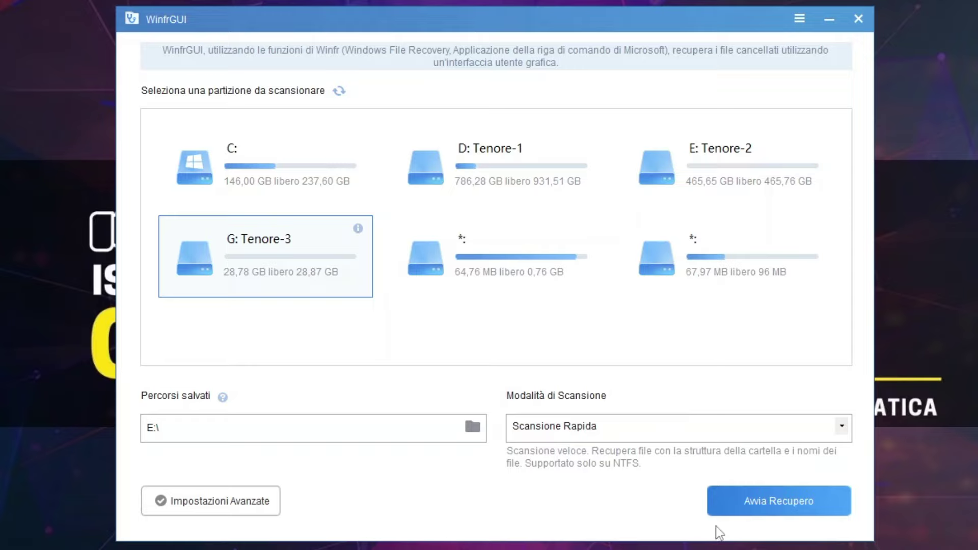
- Review the scanning modes, keep Scansione Rapida and start the recovery
{"action": "left_click", "coordinate": [551, 428]}
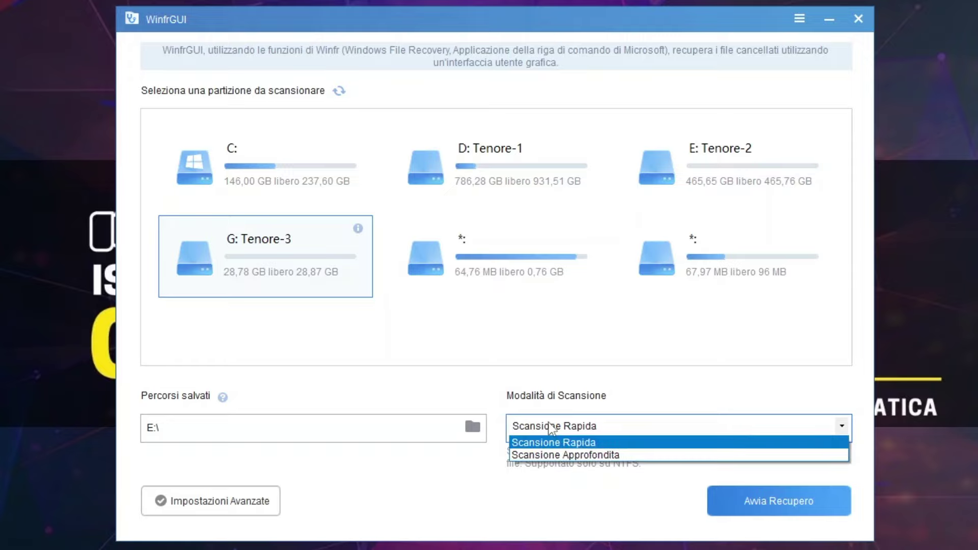
{"action": "left_click", "coordinate": [550, 428]}
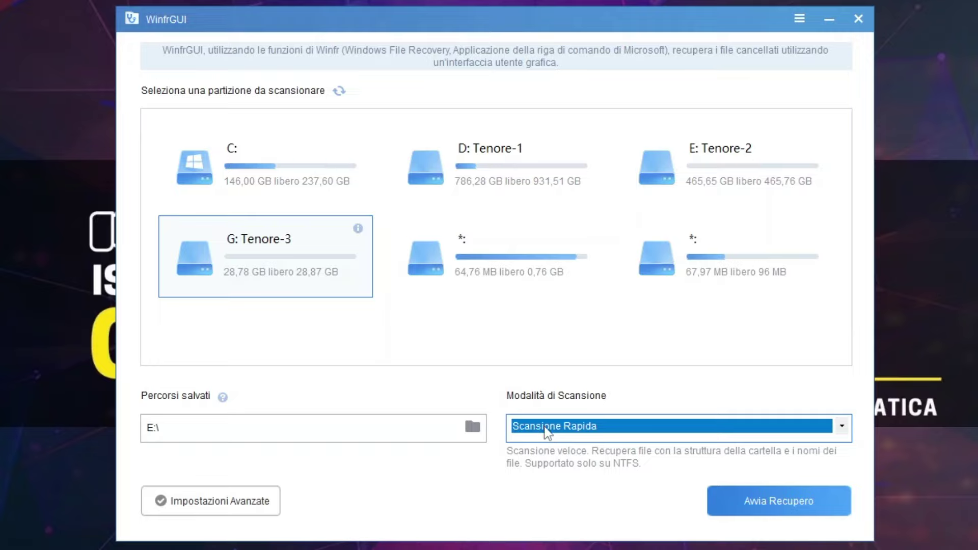
{"action": "left_click", "coordinate": [521, 348]}
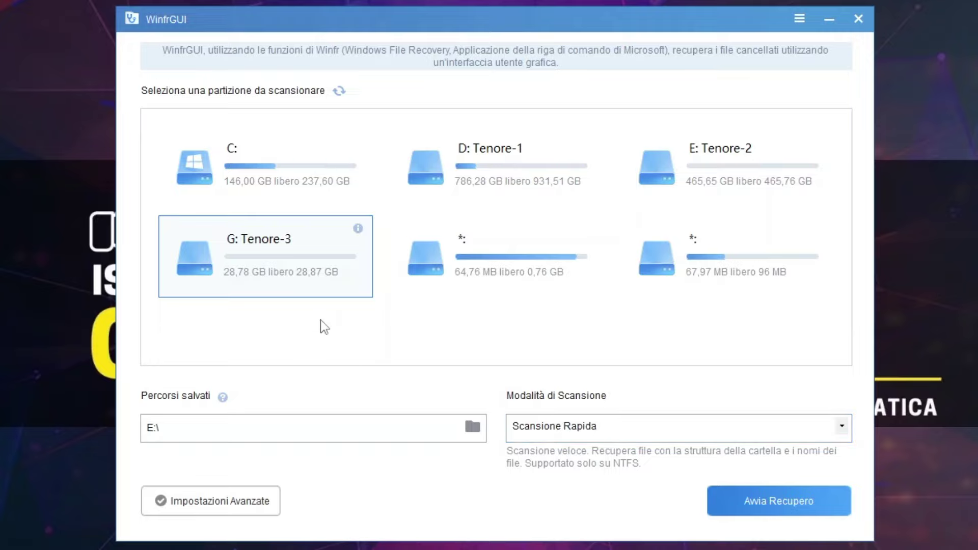
{"action": "left_click", "coordinate": [772, 496]}
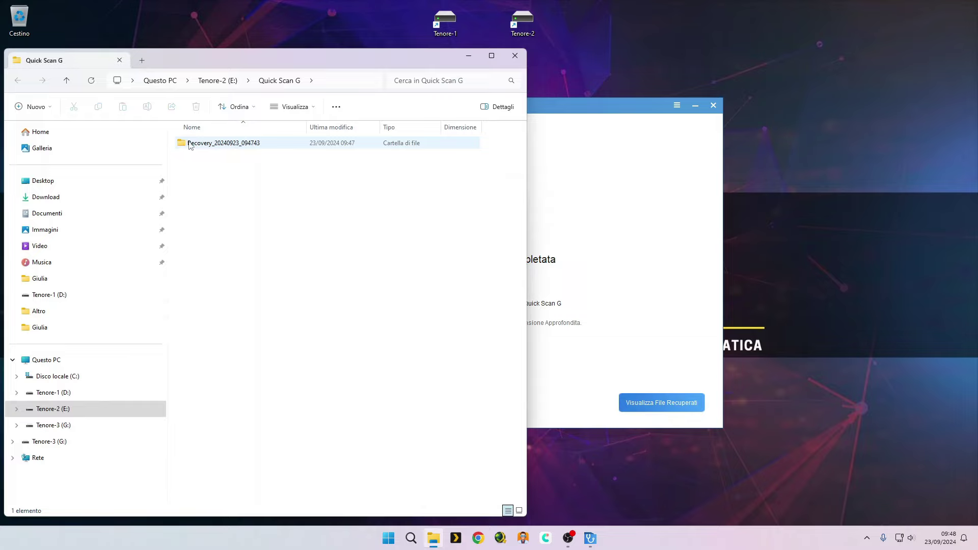
- Browse from Tenore-2 (E:) through Quick Scan G into the Recovery_20240923_094743 folder to examine the recovered files
{"action": "left_click", "coordinate": [219, 82]}
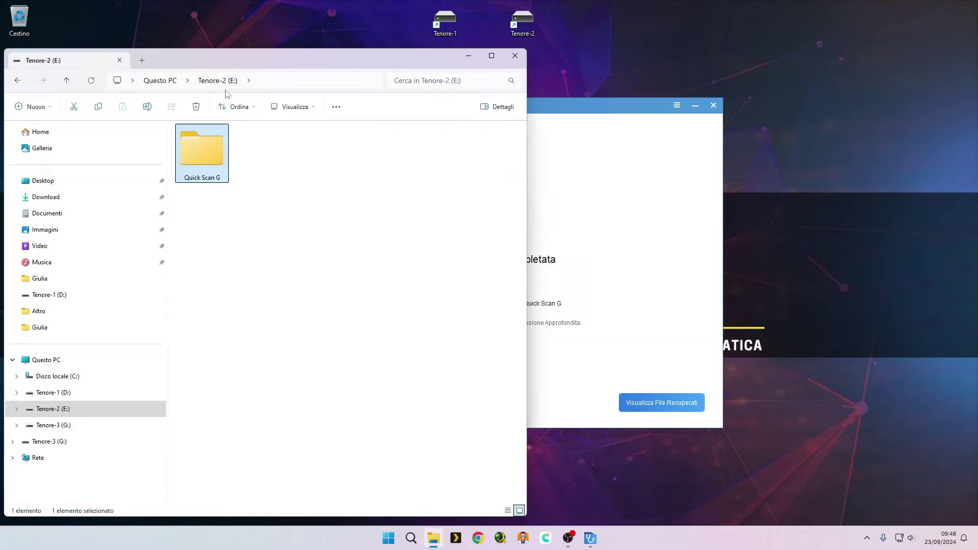
{"action": "double_click", "coordinate": [201, 152]}
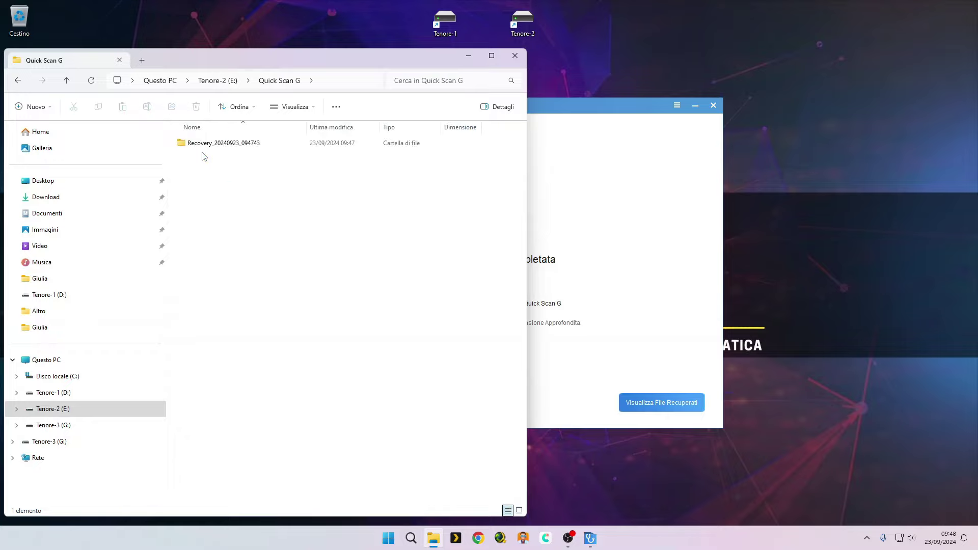
{"action": "double_click", "coordinate": [202, 145]}
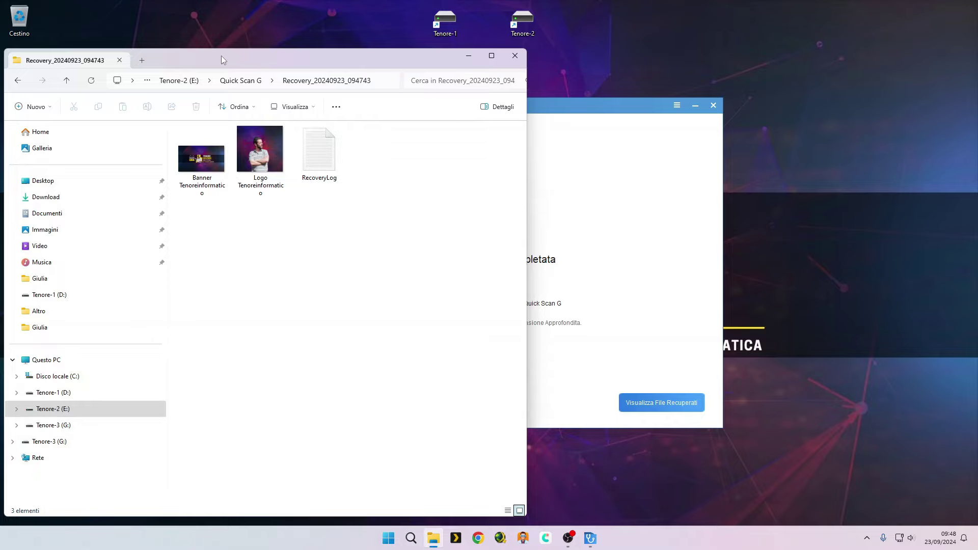
- Move the recovered files' window aside and open Tenore-3 (G:) in a second File Explorer window
{"action": "left_click_drag", "start_coordinate": [222, 59], "coordinate": [904, 68]}
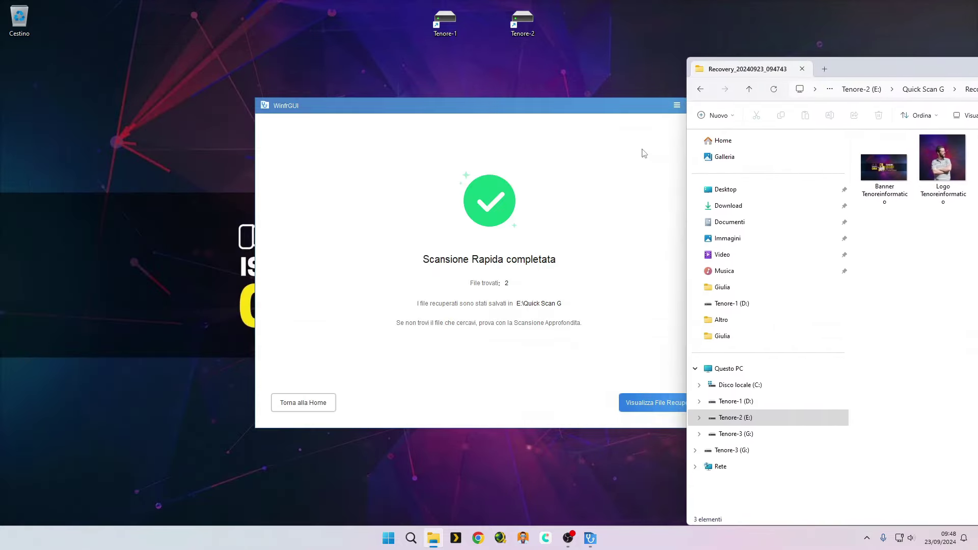
{"action": "right_click", "coordinate": [433, 538]}
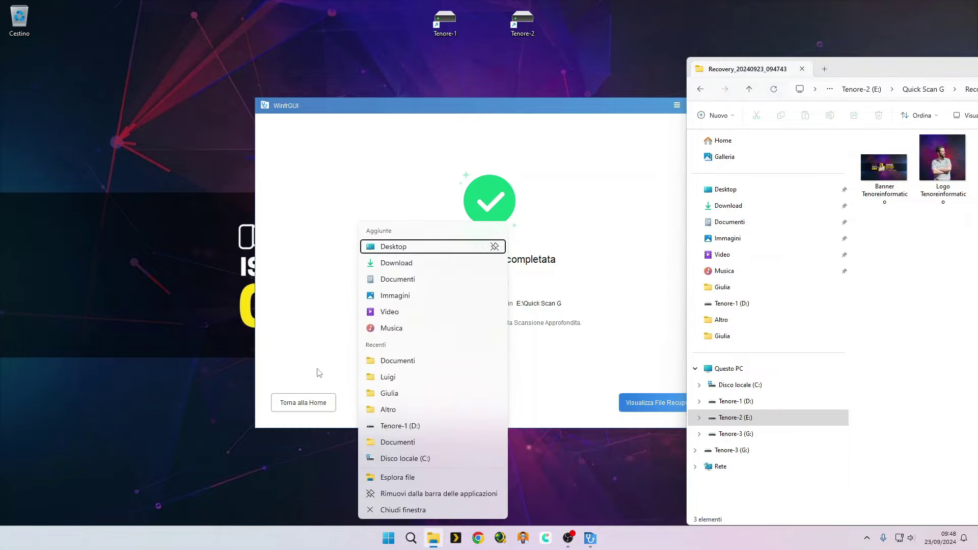
{"action": "left_click", "coordinate": [234, 364]}
{"action": "double_click", "coordinate": [18, 18]}
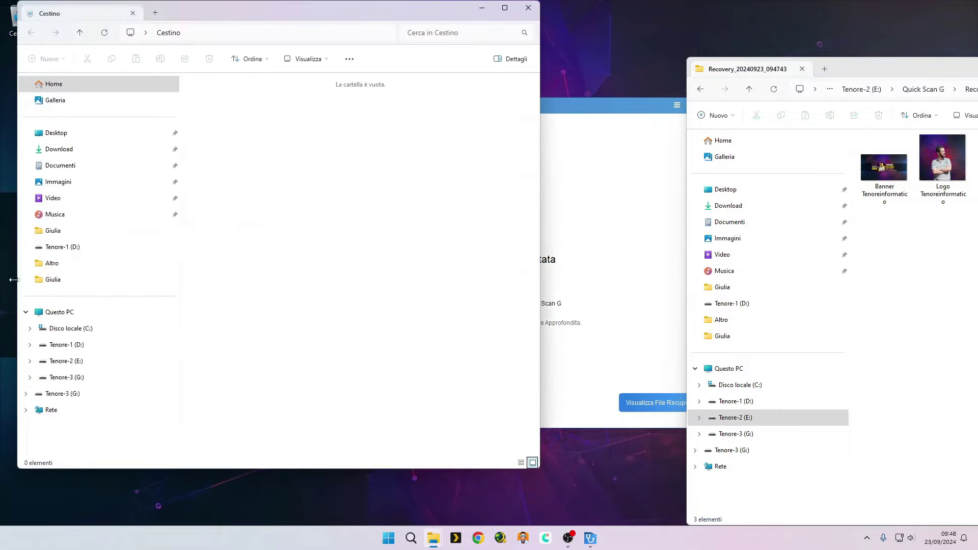
{"action": "left_click", "coordinate": [60, 312]}
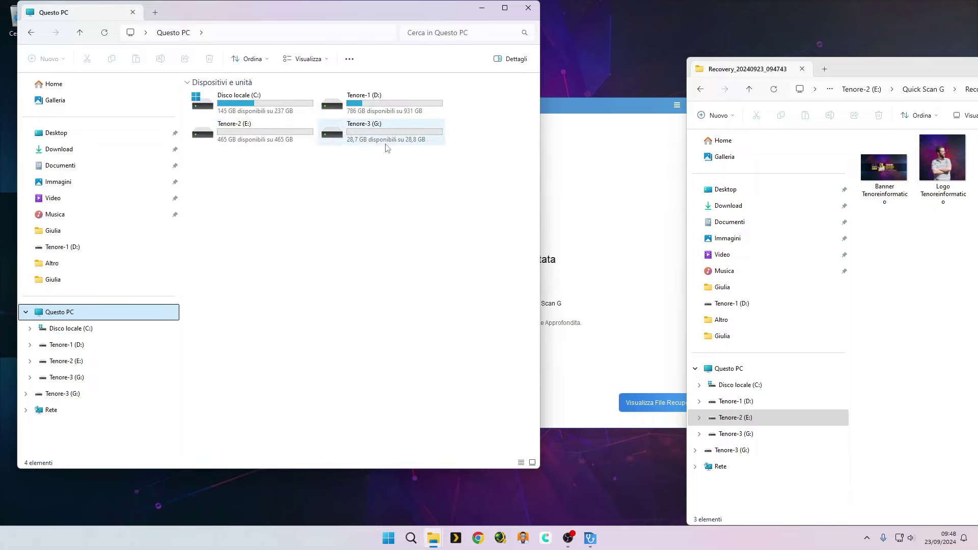
{"action": "left_click", "coordinate": [376, 136]}
{"action": "double_click", "coordinate": [376, 135]}
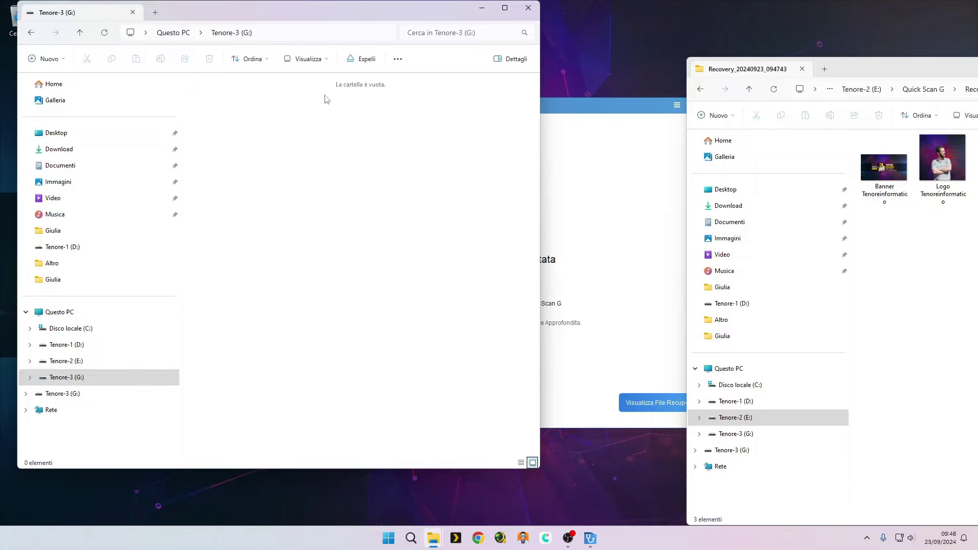
- Copy the recovered Banner and Logo images into Tenore-3 (G:), and return to the WinfrGUI home screen
{"action": "left_click_drag", "start_coordinate": [862, 264], "coordinate": [395, 296]}
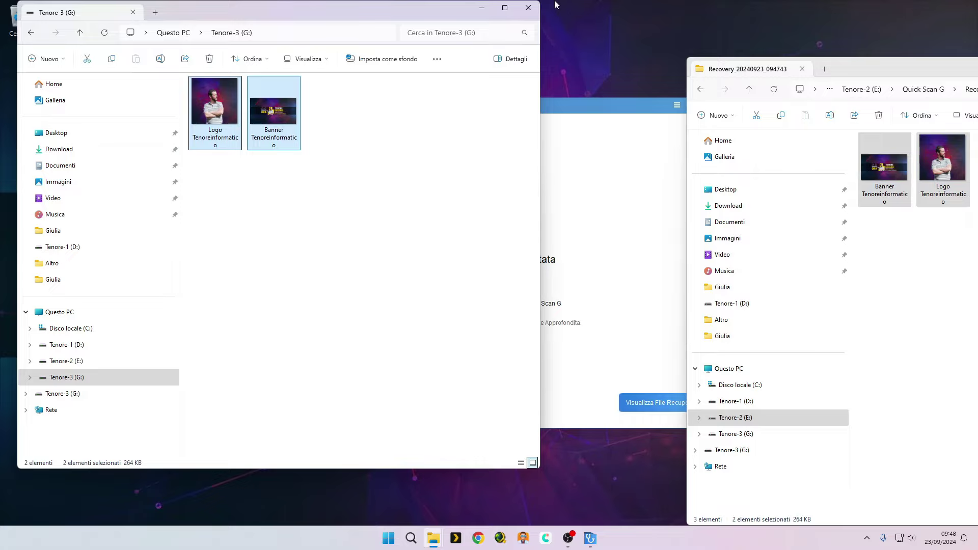
{"action": "left_click", "coordinate": [528, 8]}
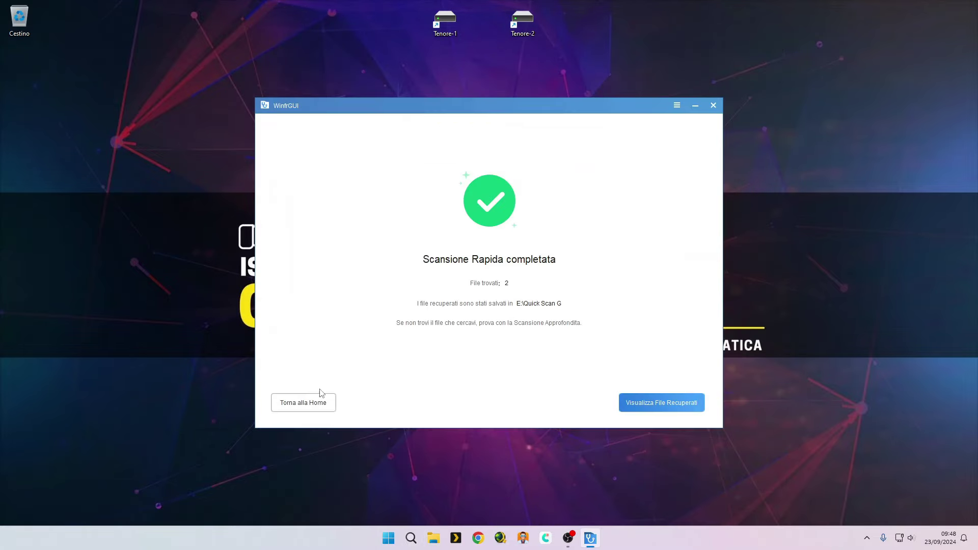
{"action": "left_click", "coordinate": [319, 399]}
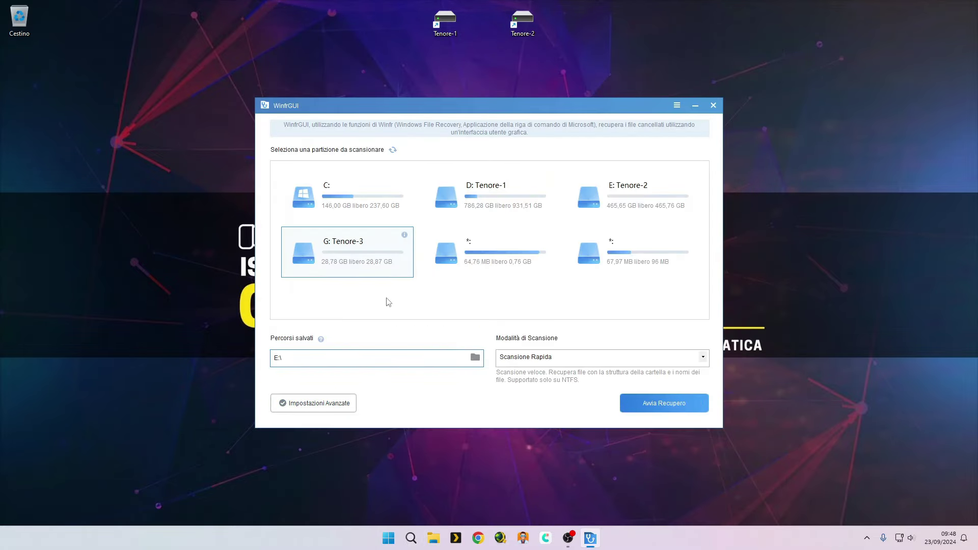